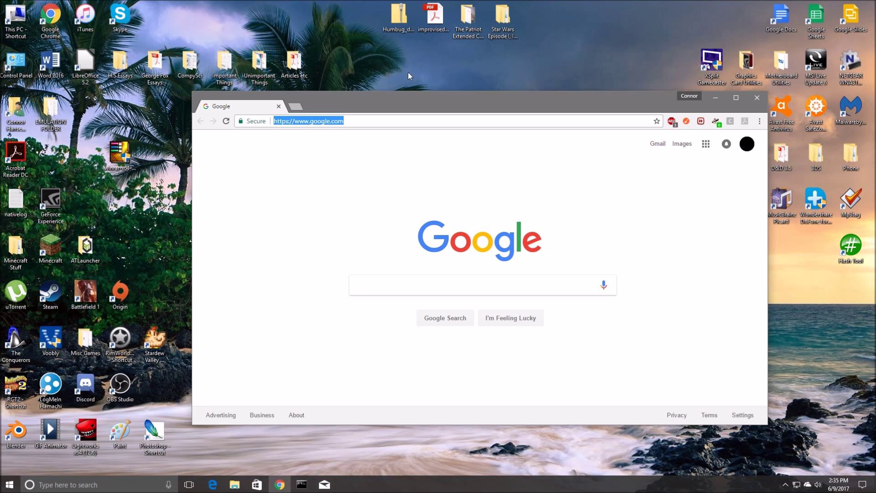
Search Google for winrar and open the RARLab download page from the results
{"action": "left_click", "coordinate": [396, 121]}
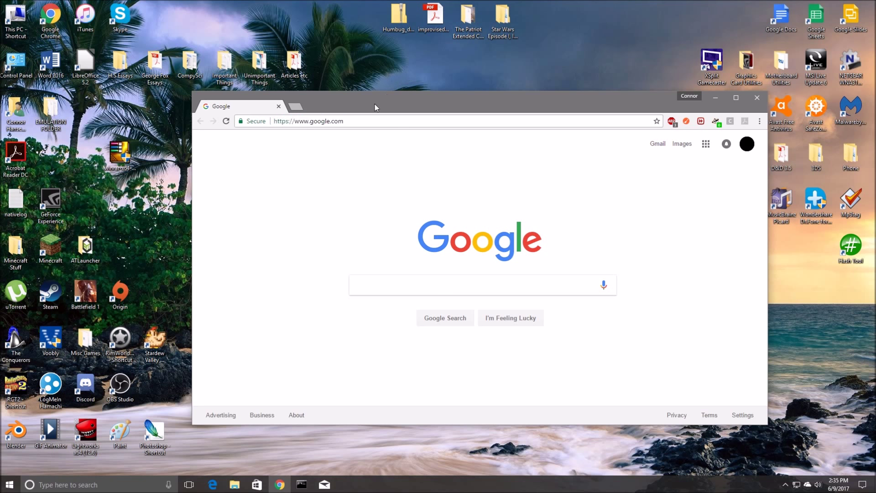
{"action": "mouse_move", "coordinate": [375, 107]}
{"action": "left_mouse_down"}
{"action": "mouse_move", "coordinate": [378, 118]}
{"action": "mouse_move", "coordinate": [366, 120]}
{"action": "left_mouse_up"}
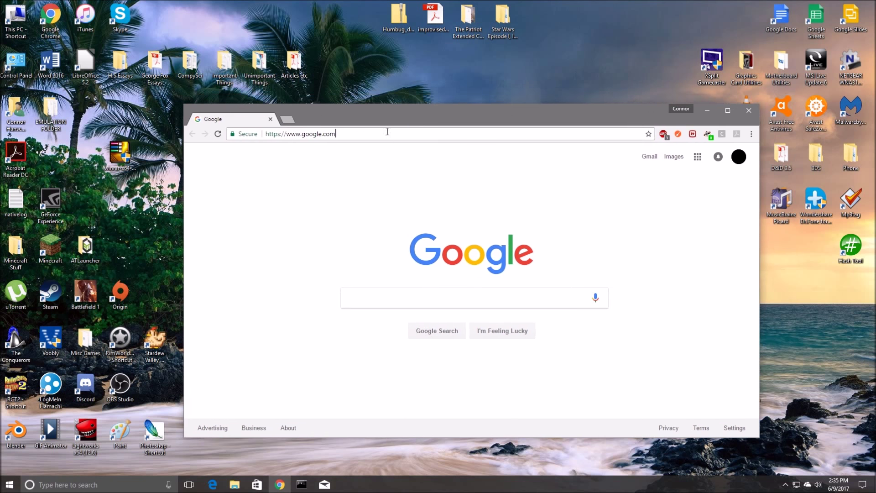
{"action": "left_click", "coordinate": [390, 298]}
{"action": "type", "text": "winrar"}
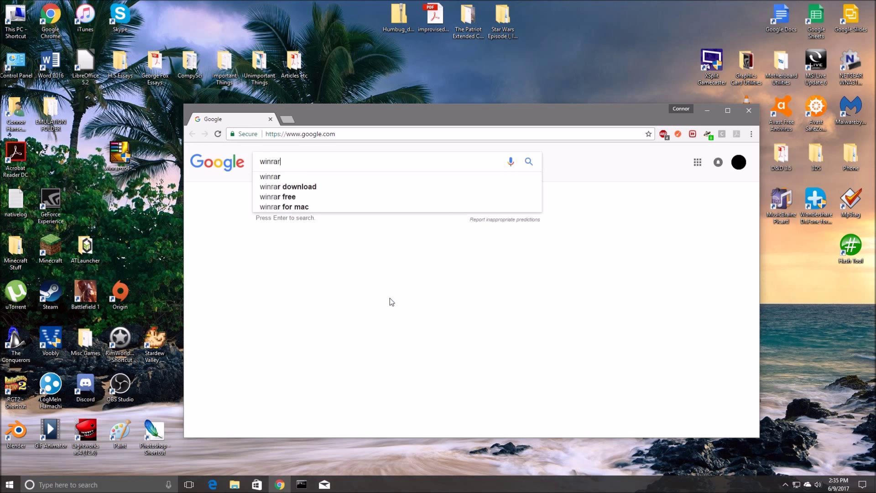
{"action": "key", "text": "Return"}
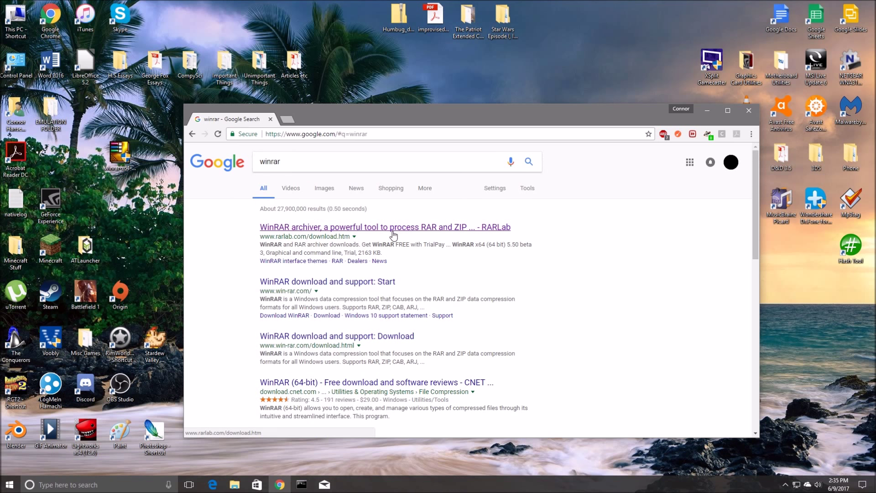
{"action": "left_click", "coordinate": [391, 232]}
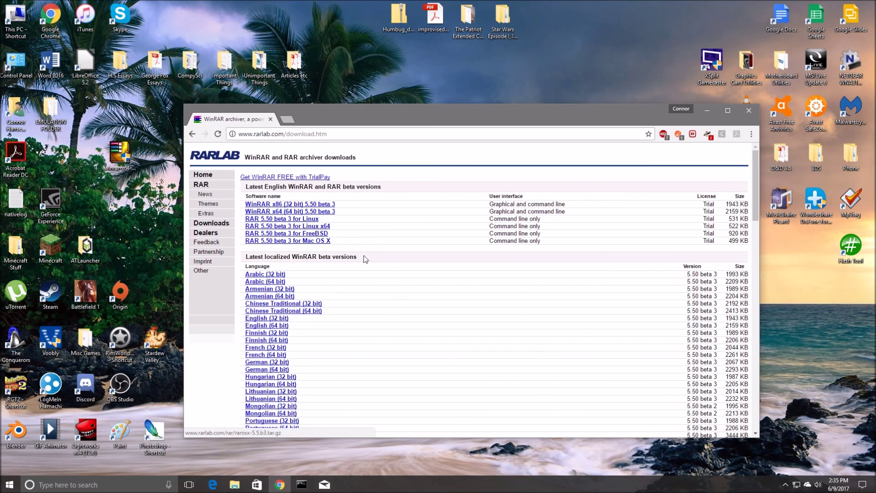
{"action": "scroll", "coordinate": [267, 288], "scroll_direction": "down", "scroll_amount": 1}
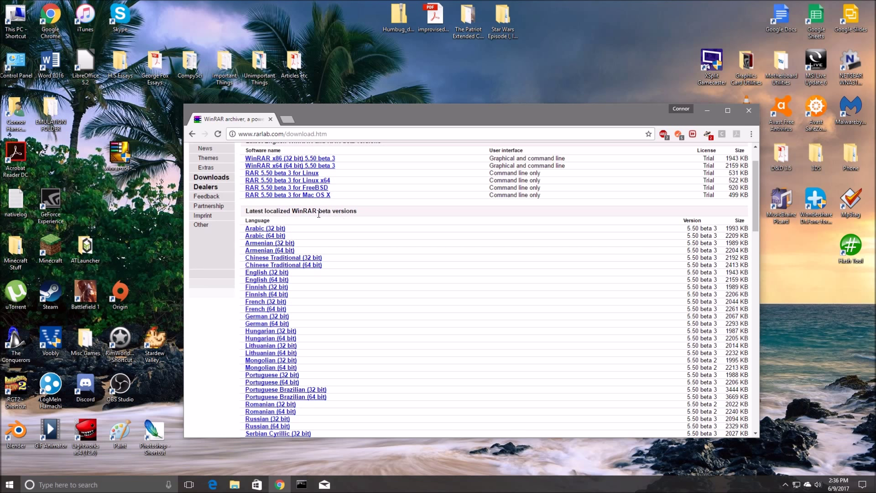
{"action": "scroll", "coordinate": [319, 213], "scroll_direction": "up", "scroll_amount": 1}
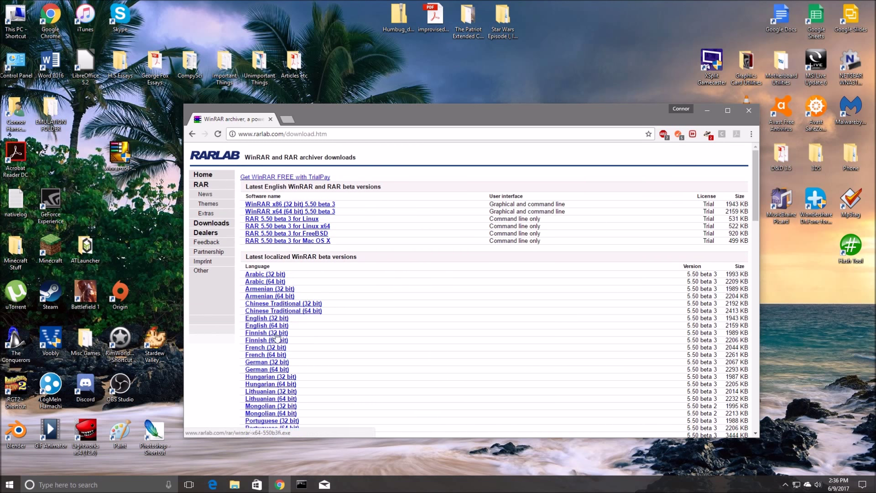
Check the Windows system type on the About page of the system settings, and close the settings
{"action": "right_click", "coordinate": [365, 58]}
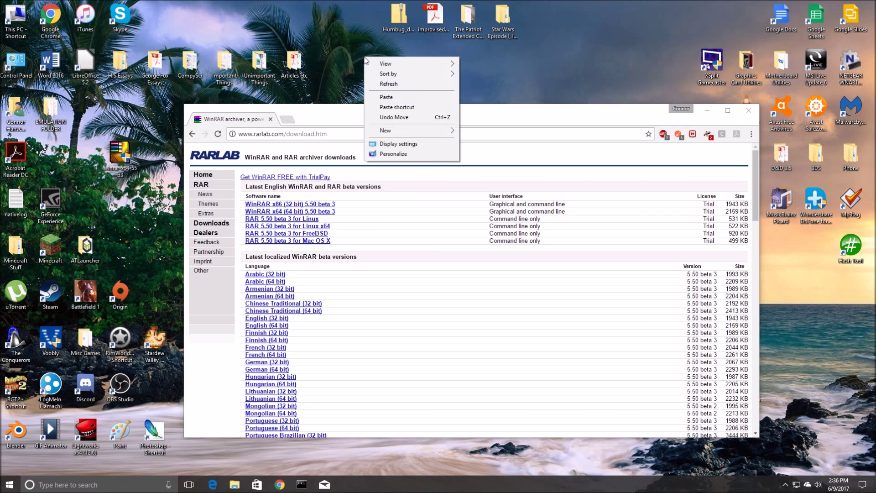
{"action": "left_click", "coordinate": [388, 145]}
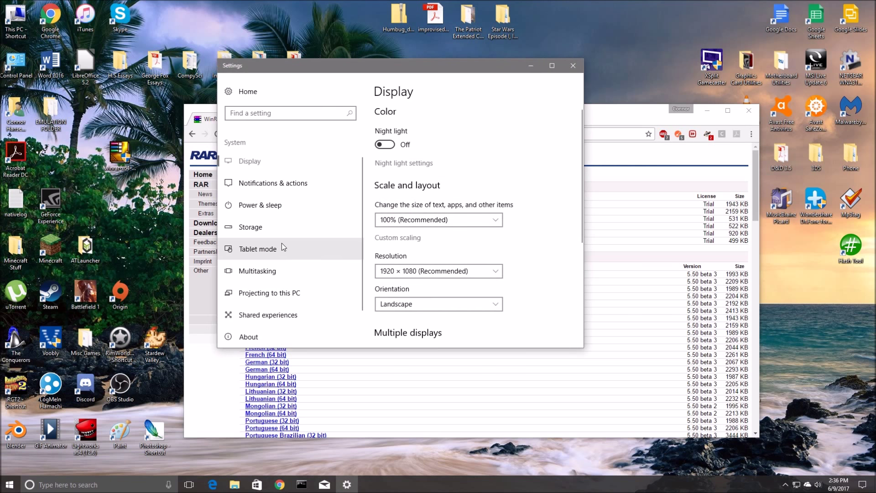
{"action": "scroll", "coordinate": [281, 243], "scroll_direction": "down", "scroll_amount": 2}
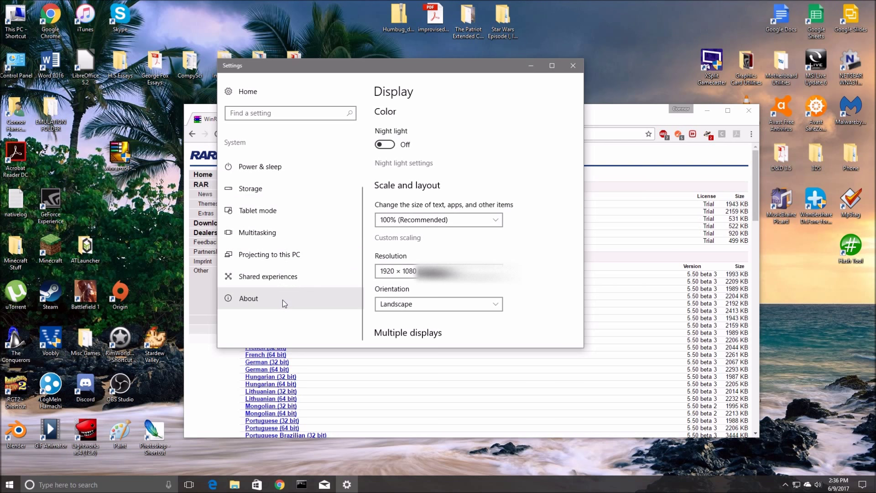
{"action": "left_click", "coordinate": [283, 300]}
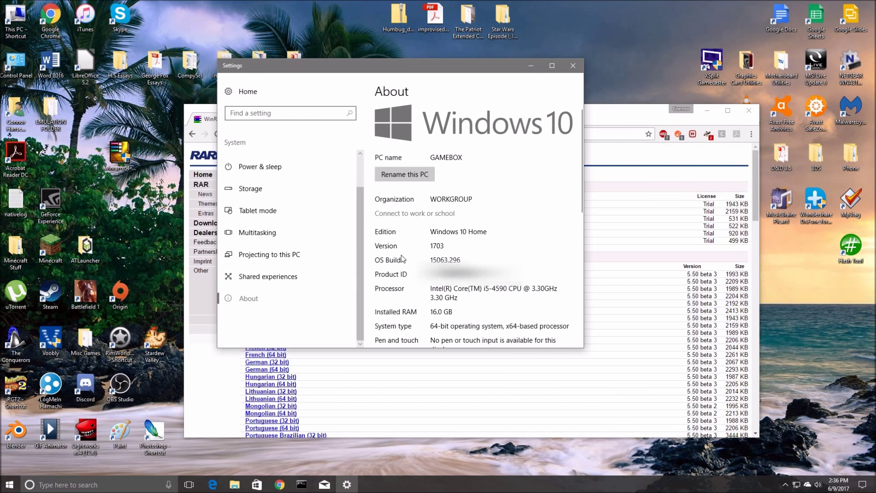
{"action": "scroll", "coordinate": [403, 259], "scroll_direction": "down", "scroll_amount": 3}
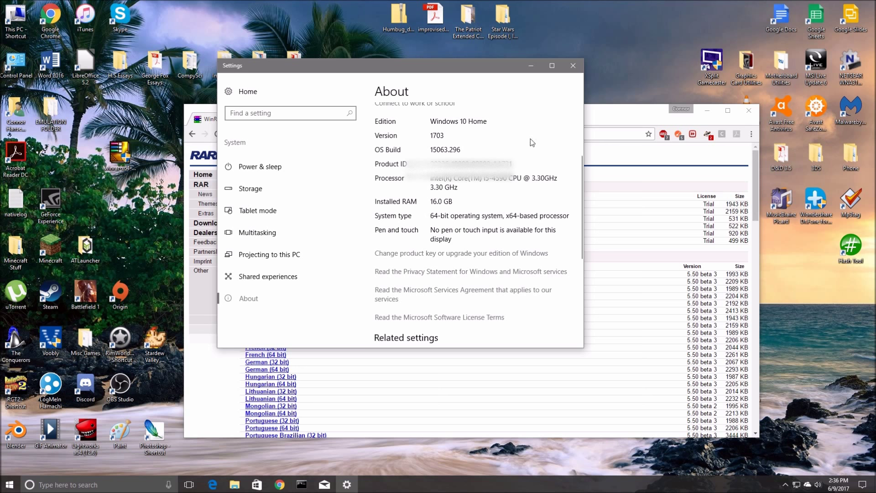
{"action": "left_click", "coordinate": [568, 72]}
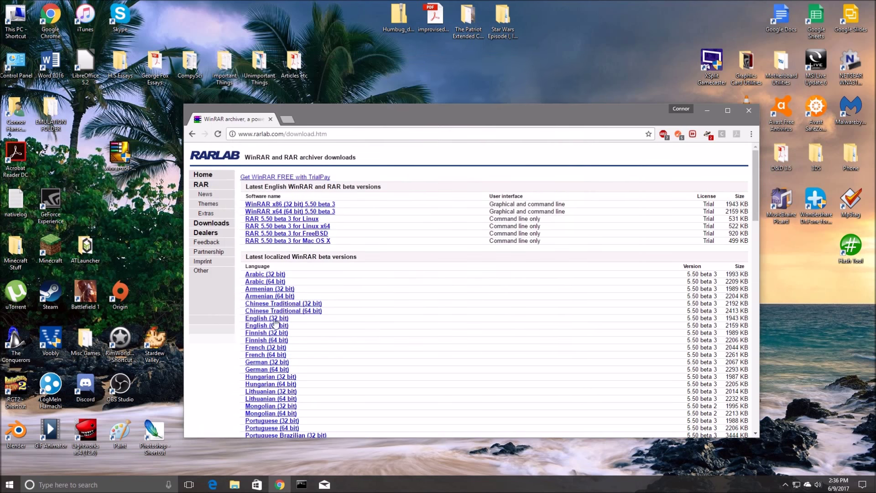
Download the English (64 bit) WinRAR installer and close the leftover blank browser tab
{"action": "right_click", "coordinate": [261, 327]}
{"action": "key", "text": "t"}
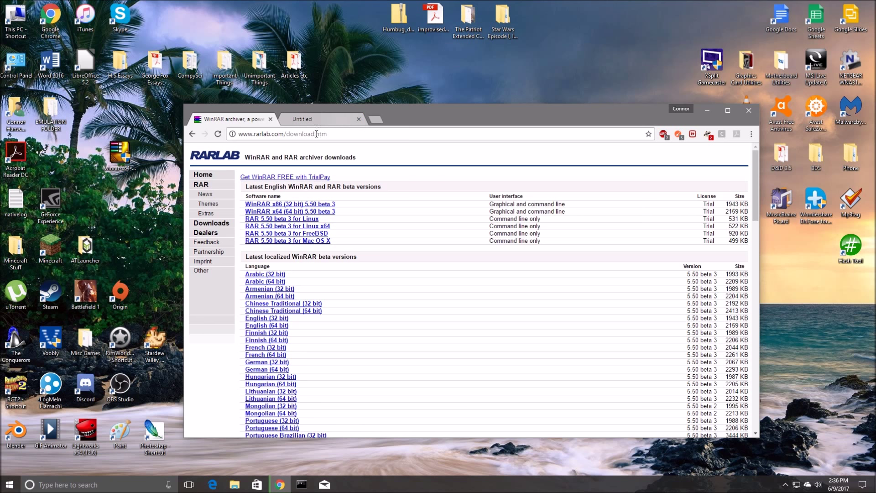
{"action": "left_click", "coordinate": [417, 72]}
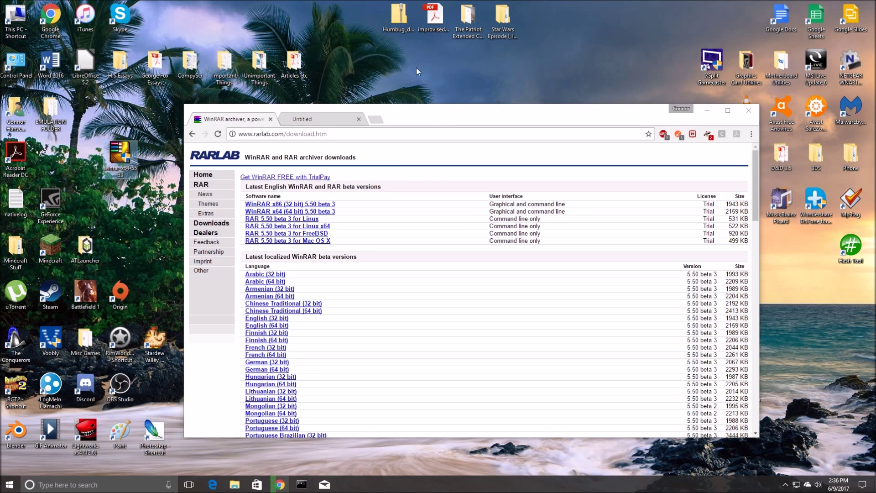
{"action": "left_click", "coordinate": [358, 119]}
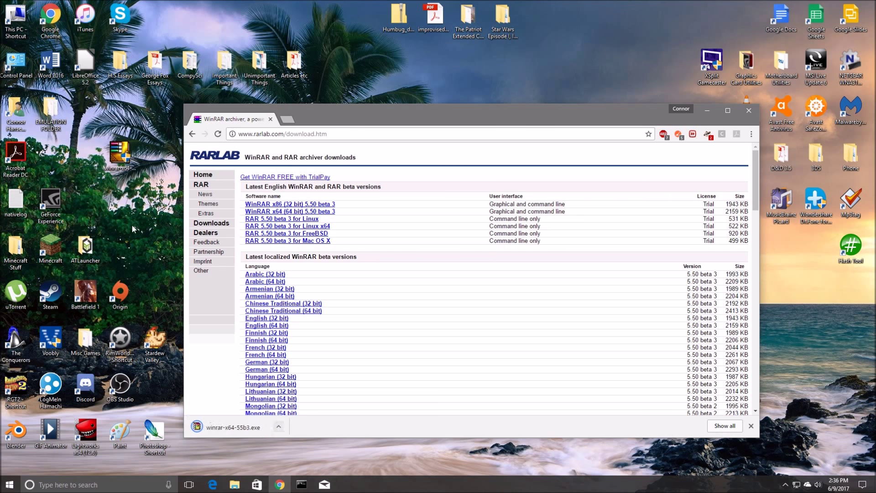
Launch the WinRAR installer from the desktop and allow it to make changes to the computer
{"action": "left_click", "coordinate": [123, 148]}
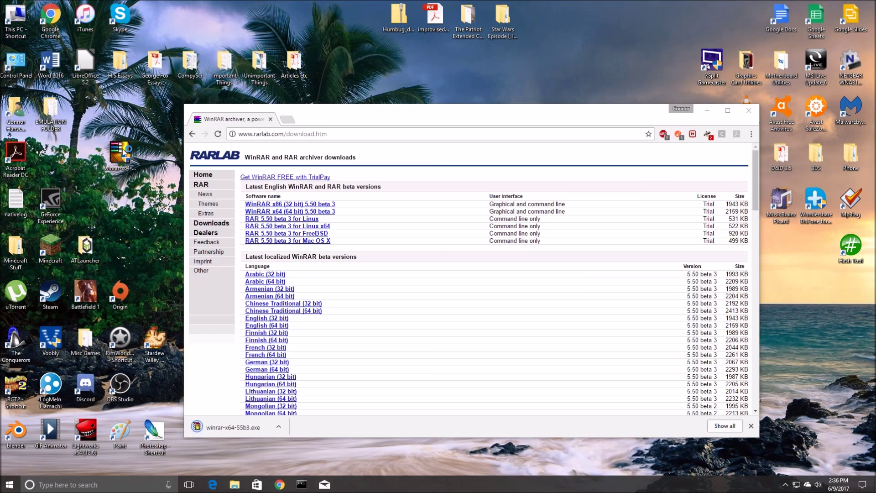
{"action": "left_click", "coordinate": [231, 249]}
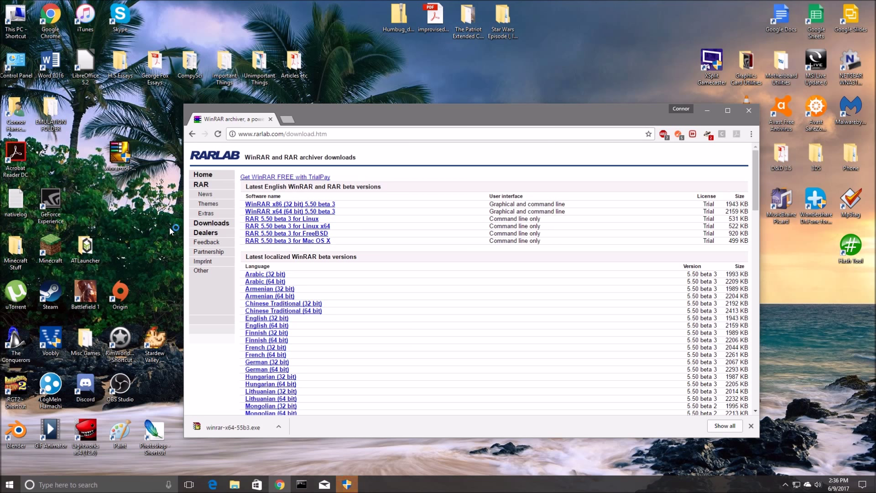
{"action": "left_click", "coordinate": [347, 484]}
{"action": "left_click", "coordinate": [401, 307]}
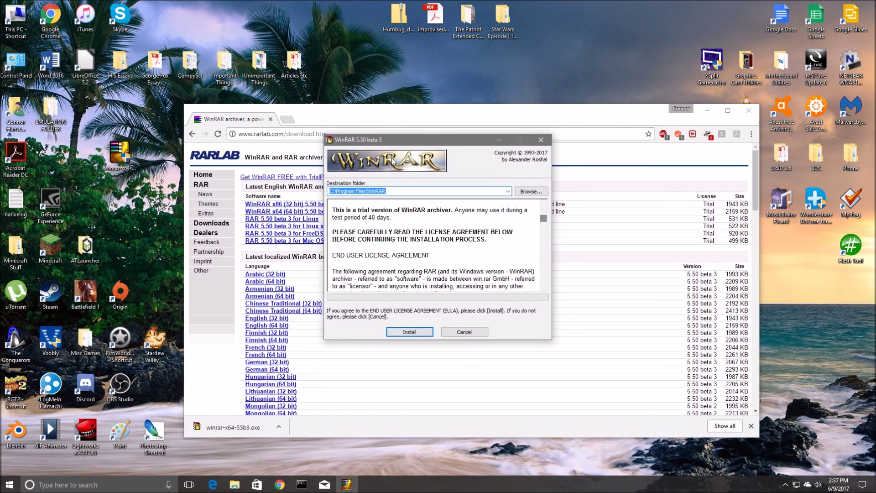
Accept the license and install WinRAR to C:\Program Files\WinRAR with a desktop shortcut, keeping the shown file associations, and finish the setup
{"action": "scroll", "coordinate": [425, 237], "scroll_direction": "down", "scroll_amount": 10}
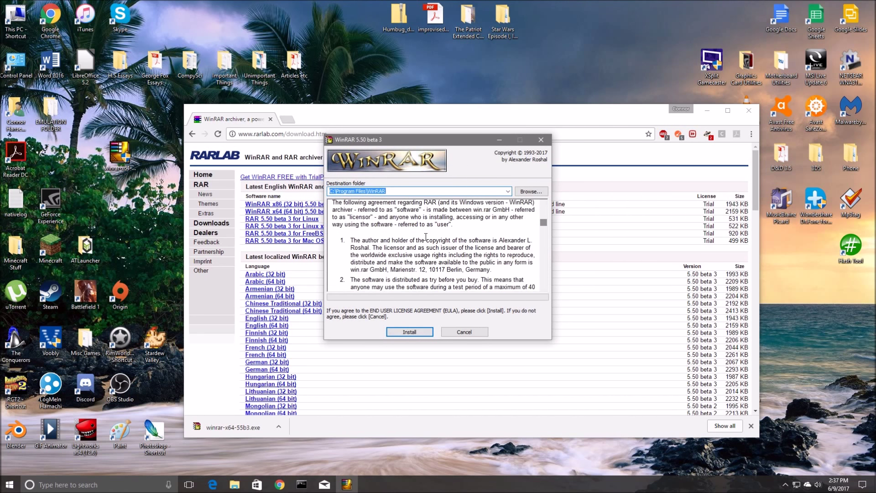
{"action": "scroll", "coordinate": [428, 240], "scroll_direction": "down", "scroll_amount": 8}
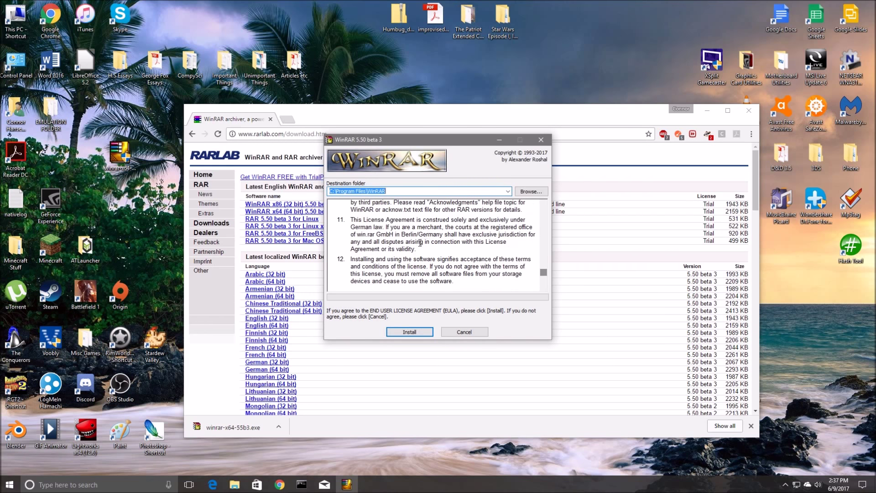
{"action": "left_click", "coordinate": [409, 332]}
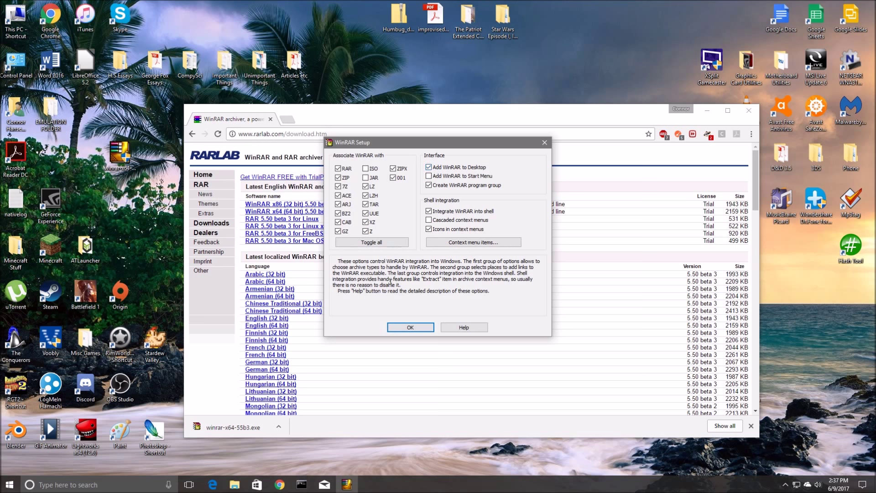
{"action": "left_click", "coordinate": [416, 327]}
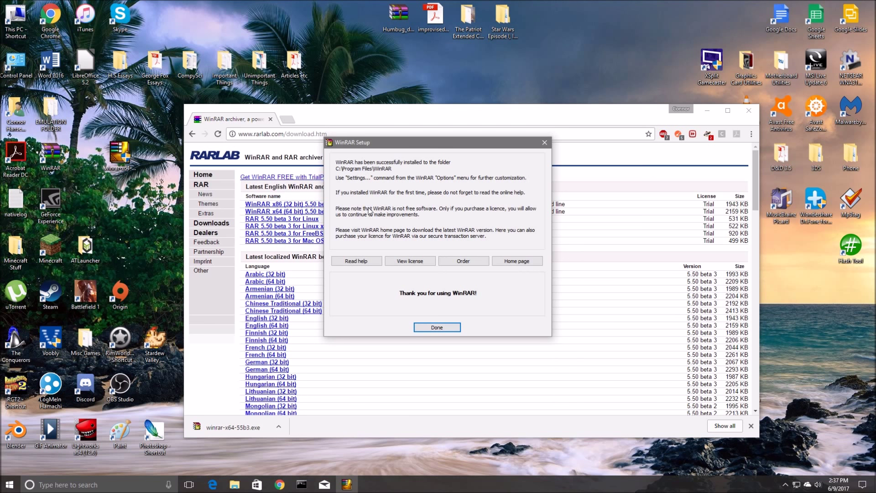
{"action": "left_click", "coordinate": [434, 326]}
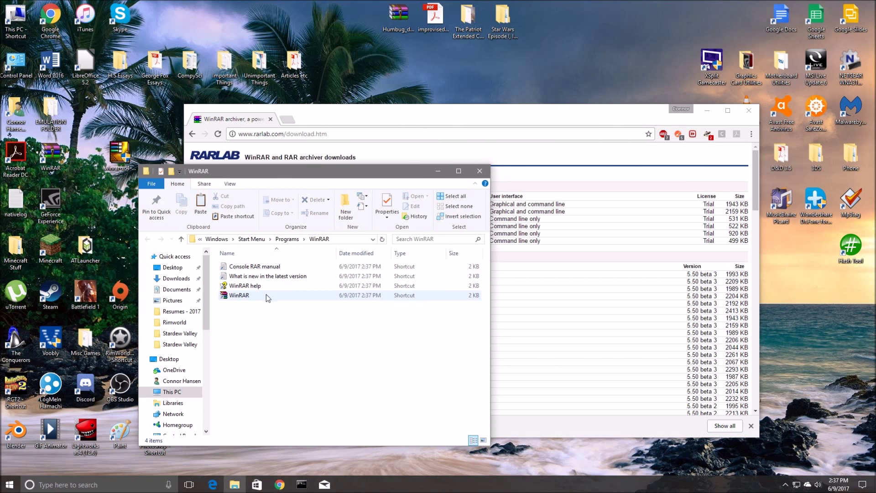
Move the WinRAR desktop shortcut next to the installer icon and close the WinRAR program folder window
{"action": "left_click_drag", "start_coordinate": [61, 158], "coordinate": [96, 160]}
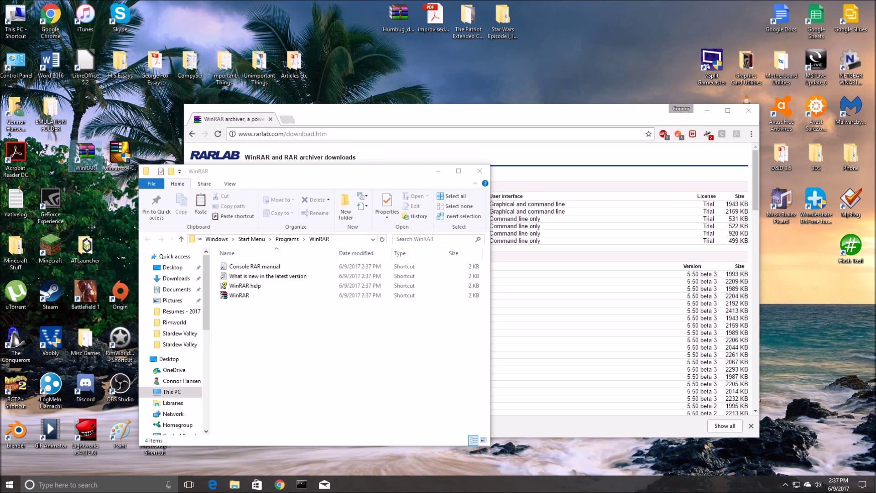
{"action": "left_click", "coordinate": [479, 173]}
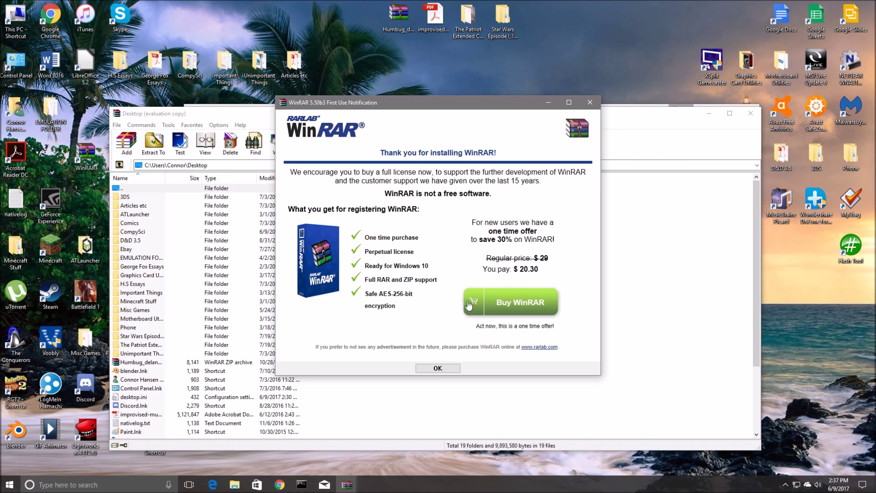
Dismiss WinRAR's first-use purchase notice and open the Humbug ZIP archive down to the files in its inner folder
{"action": "left_click", "coordinate": [590, 103]}
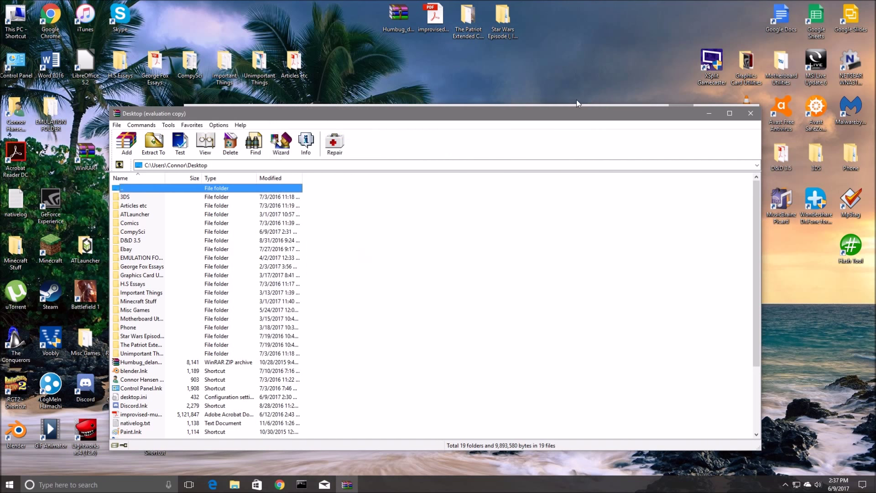
{"action": "left_click_drag", "start_coordinate": [425, 112], "coordinate": [449, 91]}
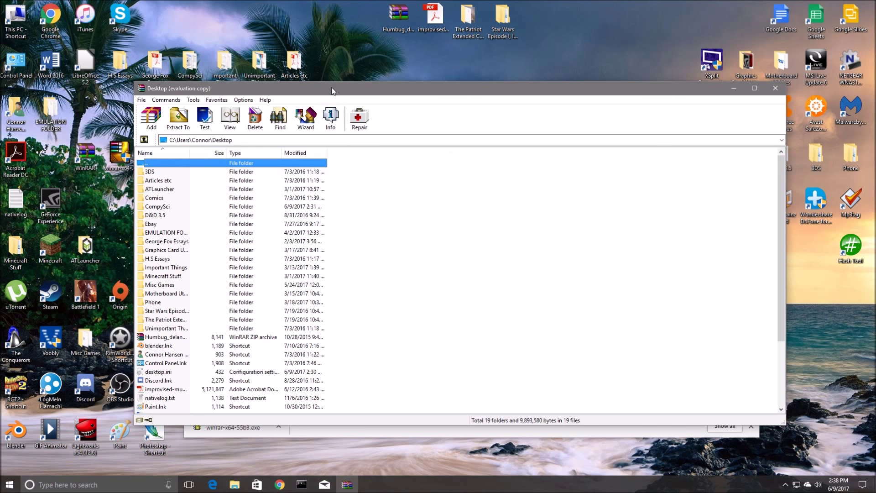
{"action": "left_click_drag", "start_coordinate": [340, 88], "coordinate": [383, 85]}
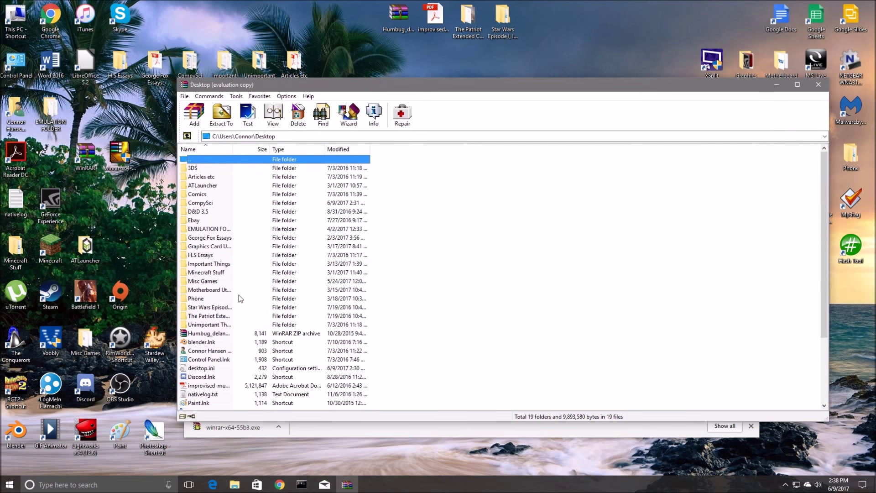
{"action": "double_click", "coordinate": [213, 335]}
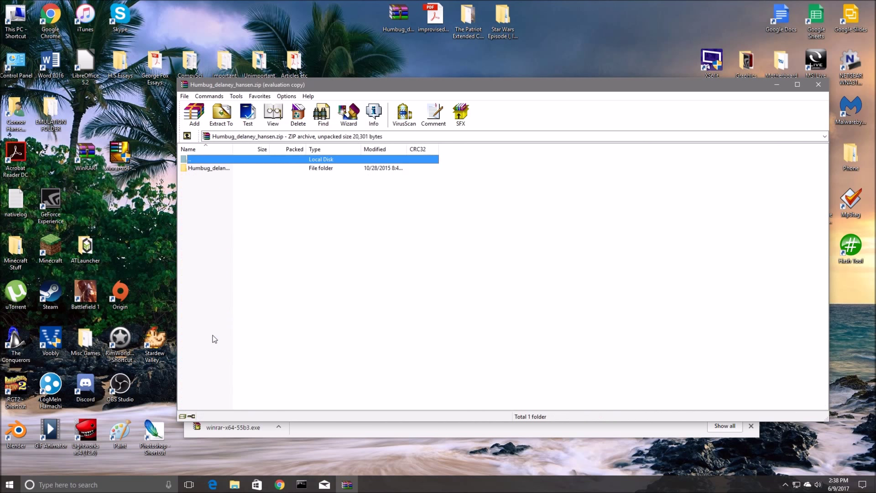
{"action": "double_click", "coordinate": [209, 168]}
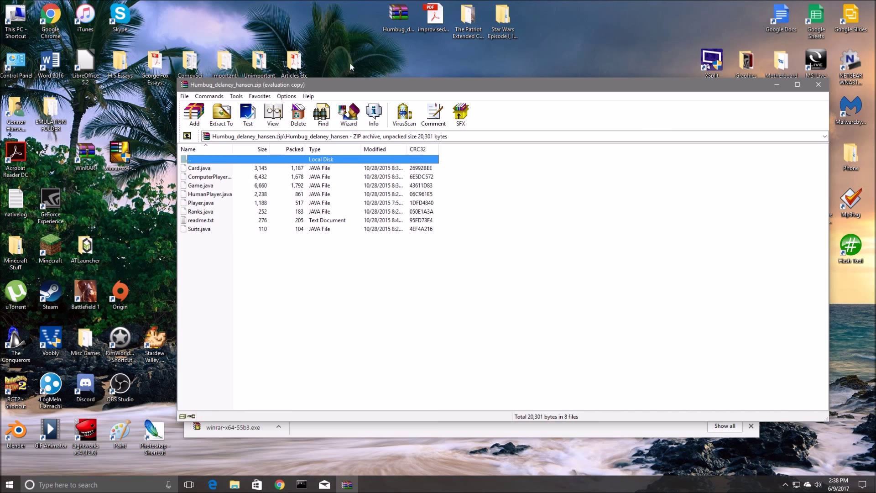
Create a new folder on the desktop and name it 1
{"action": "right_click", "coordinate": [350, 47]}
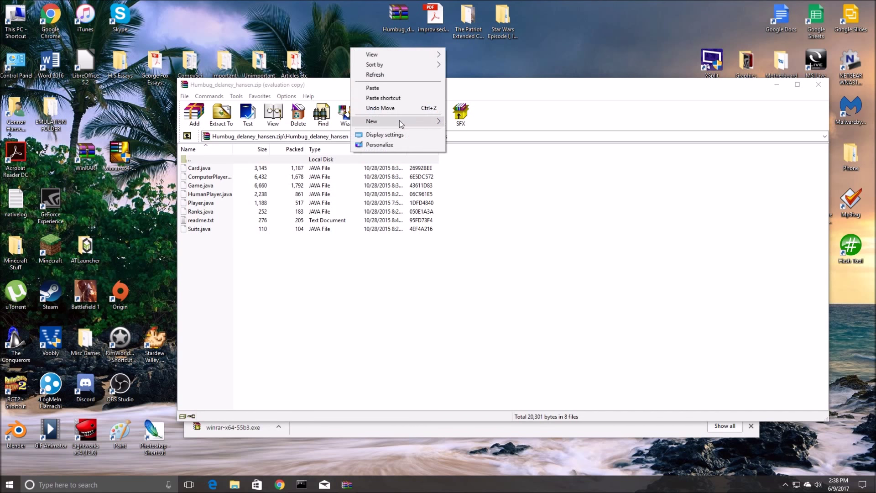
{"action": "mouse_move", "coordinate": [399, 121]}
{"action": "left_click", "coordinate": [473, 123]}
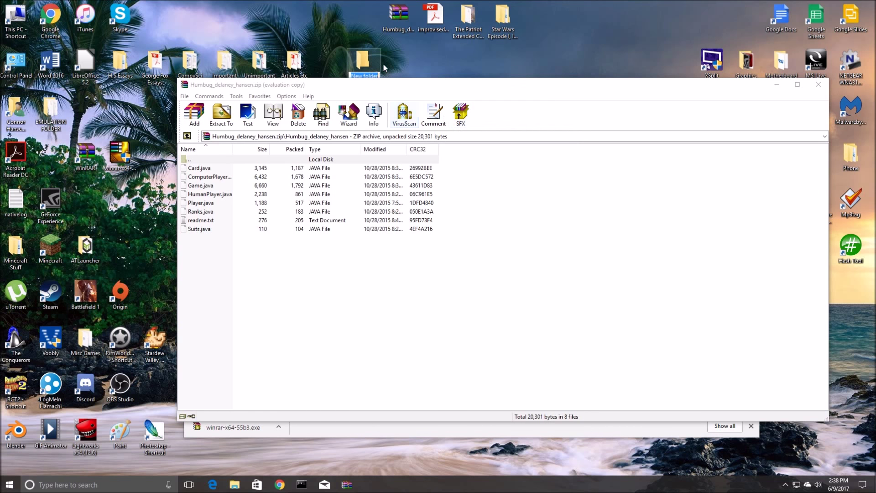
{"action": "left_click", "coordinate": [409, 67]}
{"action": "left_click", "coordinate": [363, 75]}
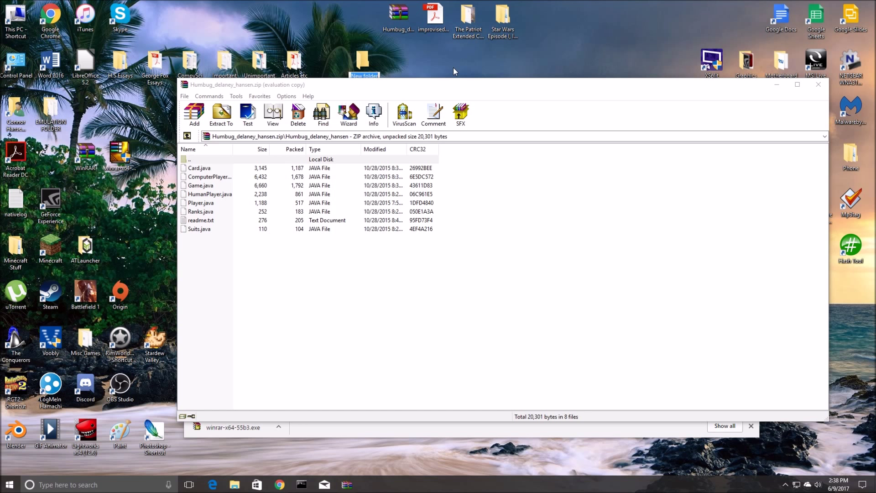
{"action": "type", "text": "1"}
{"action": "key", "text": "Return"}
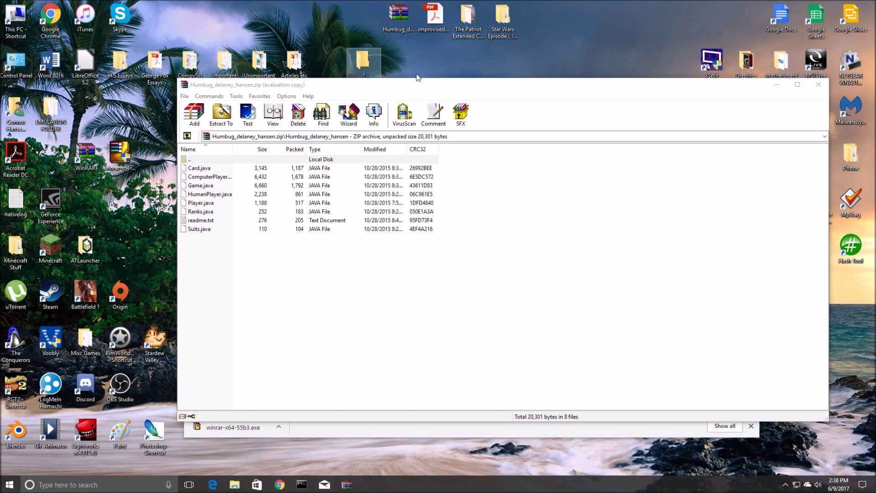
Select all files in the archive's inner folder, from Card.java to Suits.java, and extract them to the desktop folder 1
{"action": "left_click", "coordinate": [237, 169]}
{"action": "left_click", "coordinate": [249, 229], "text": "shift"}
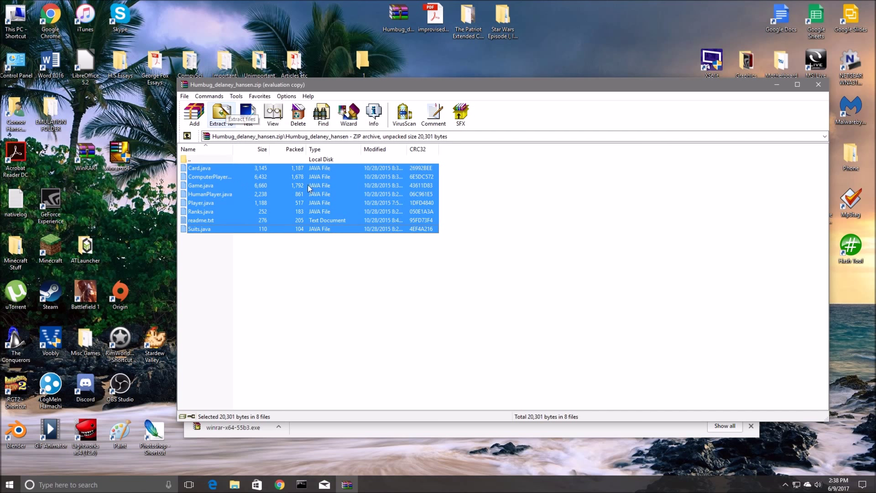
{"action": "left_click_drag", "start_coordinate": [309, 188], "coordinate": [328, 200]}
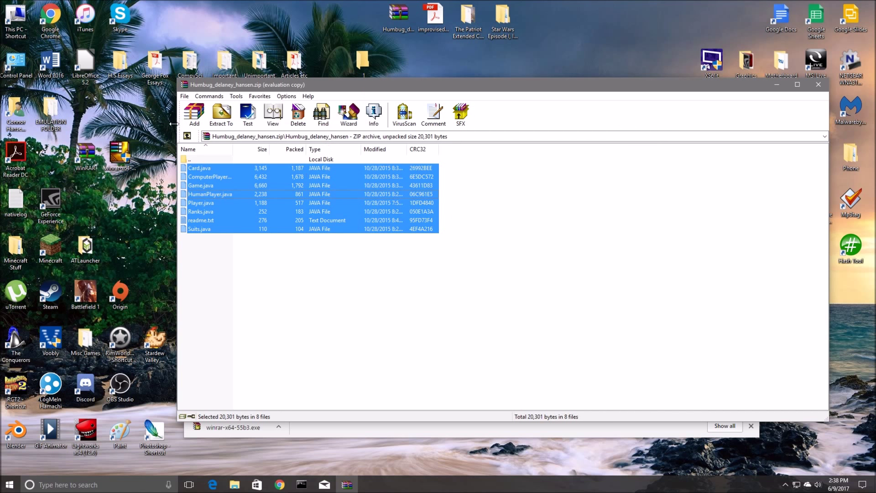
{"action": "left_click", "coordinate": [221, 114]}
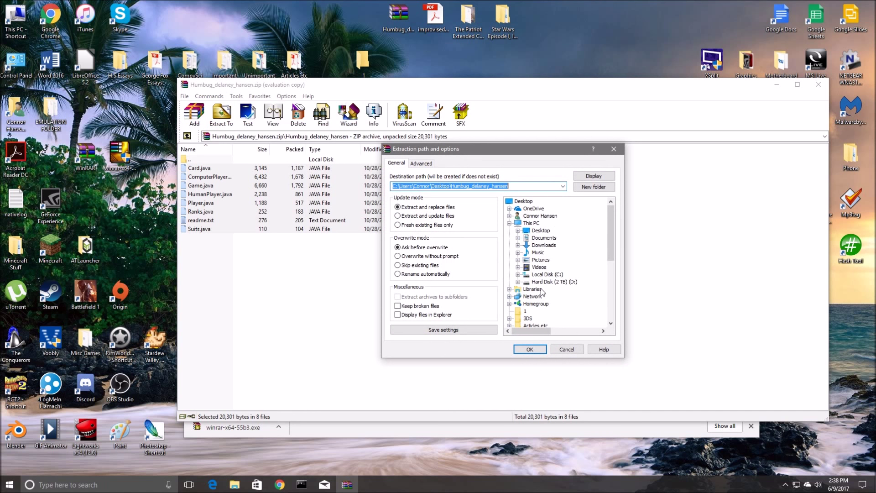
{"action": "scroll", "coordinate": [542, 292], "scroll_direction": "down", "scroll_amount": 1}
{"action": "left_click", "coordinate": [525, 289]}
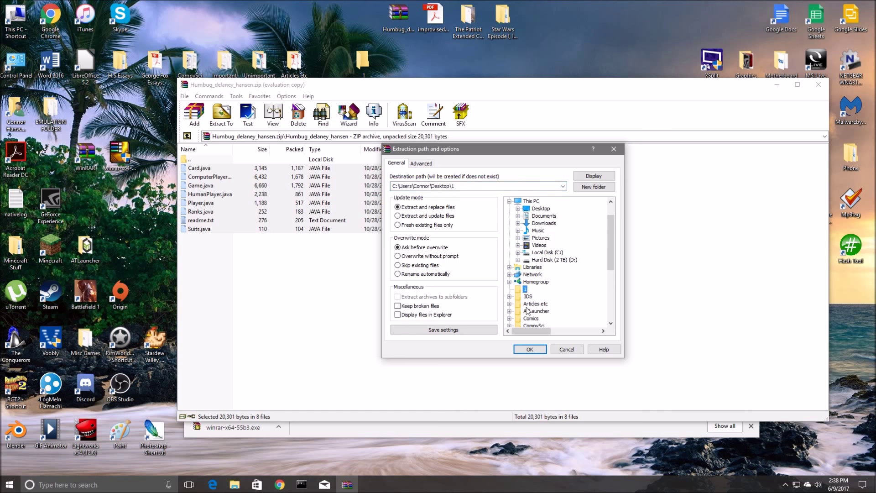
{"action": "left_click", "coordinate": [530, 349]}
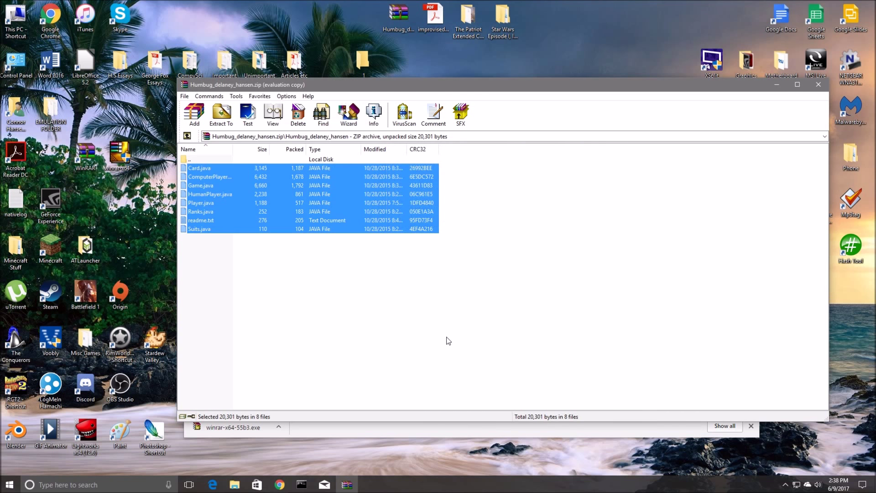
Open the desktop folder 1 and place its window beside the WinRAR window to compare the extracted files with the archive
{"action": "double_click", "coordinate": [362, 59]}
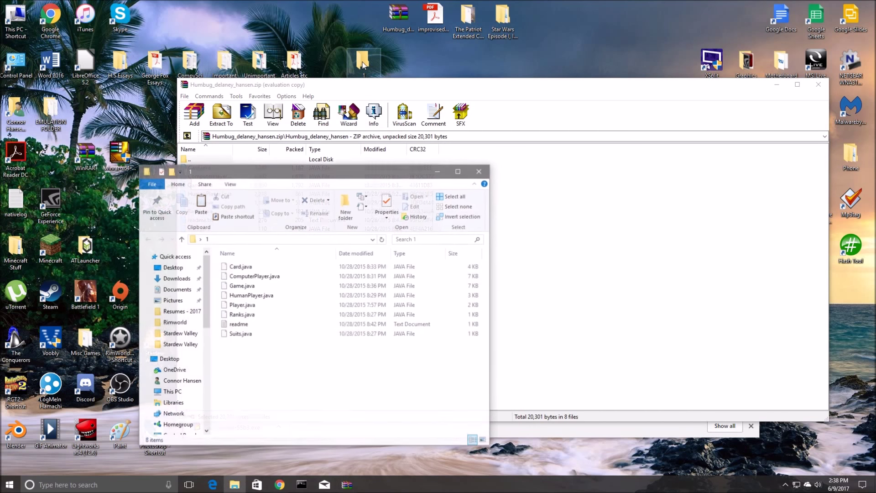
{"action": "left_click_drag", "start_coordinate": [367, 185], "coordinate": [326, 152]}
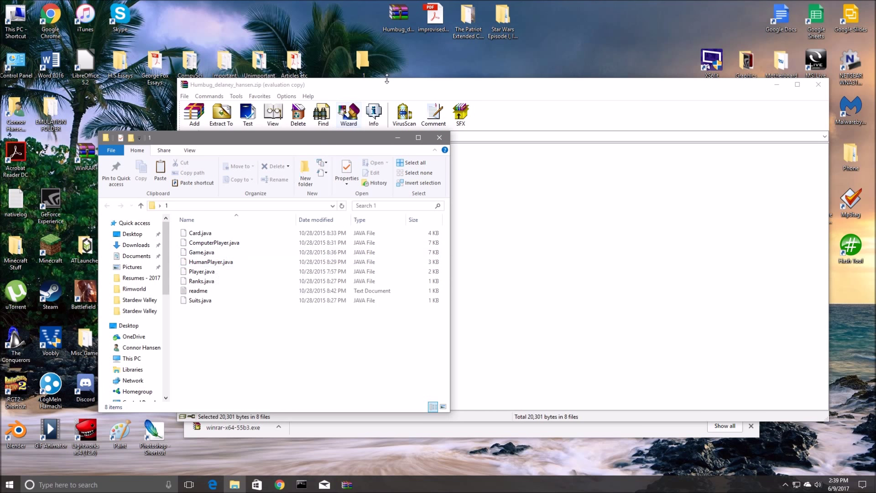
{"action": "left_click_drag", "start_coordinate": [390, 84], "coordinate": [593, 85]}
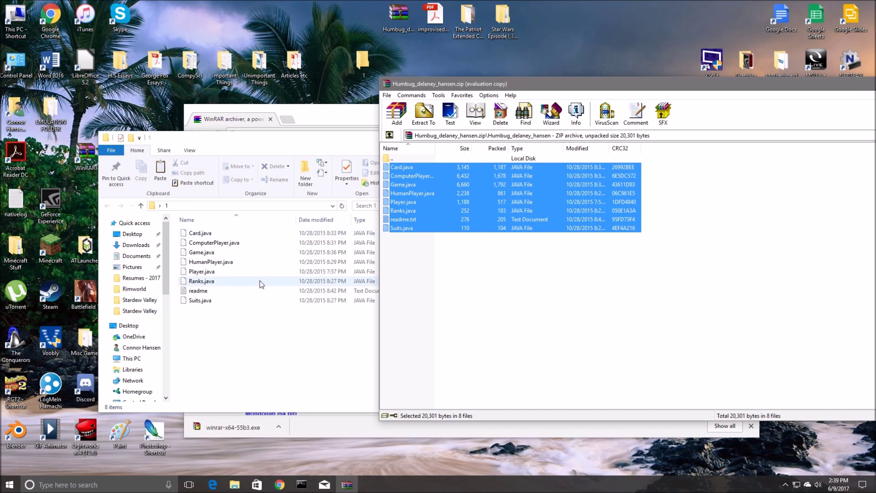
{"action": "left_click_drag", "start_coordinate": [278, 137], "coordinate": [249, 131]}
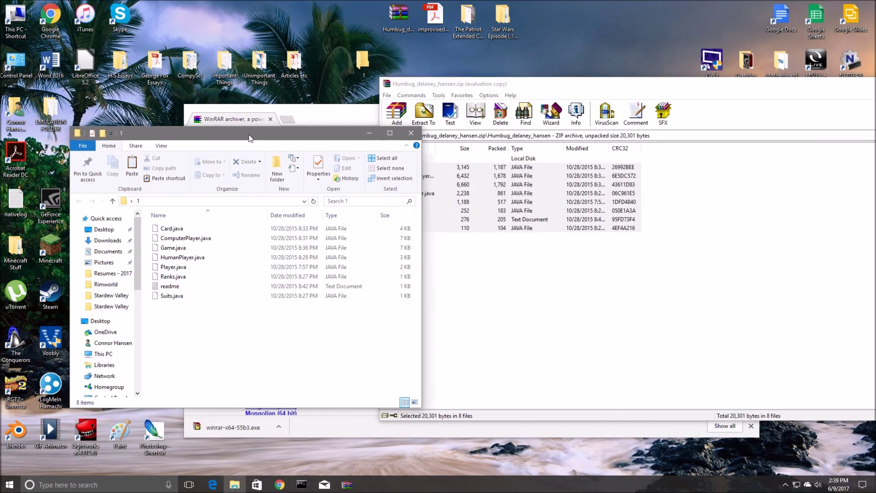
{"action": "left_click", "coordinate": [404, 20]}
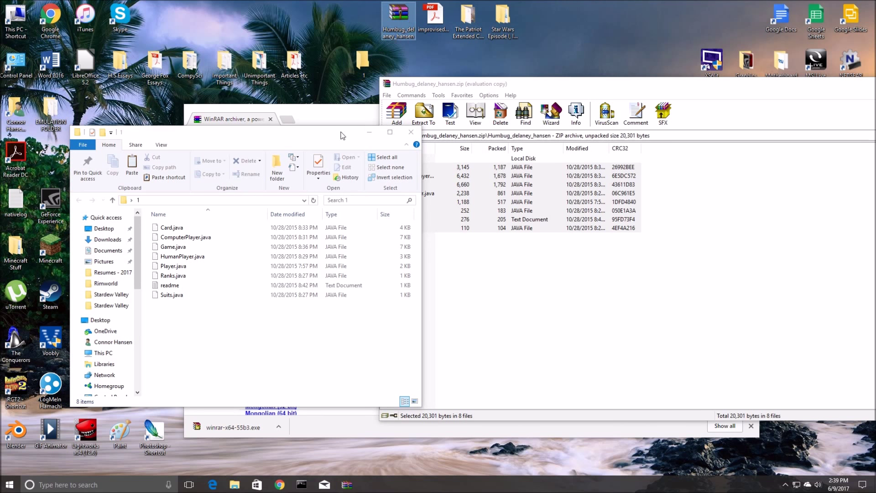